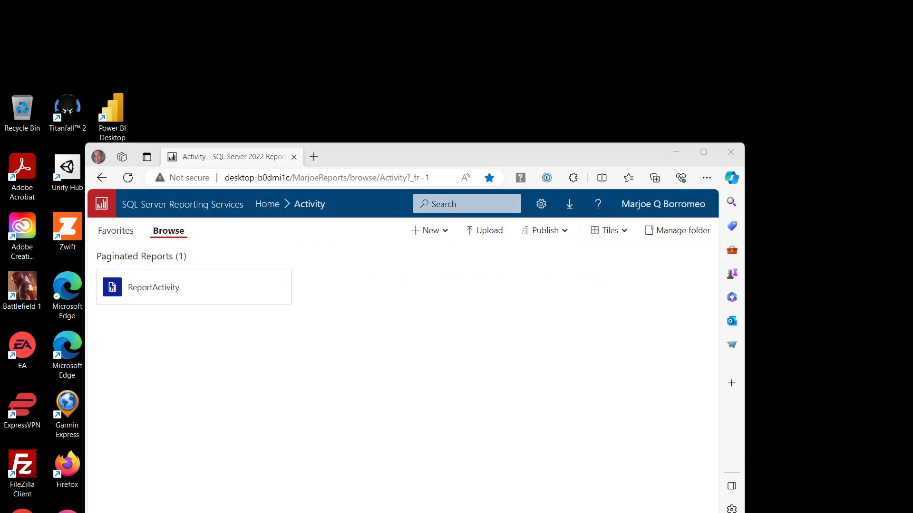
Step: Open Report Builder and start a new chart report with the Chart Wizard, choosing to create a dataset
key(super+s)
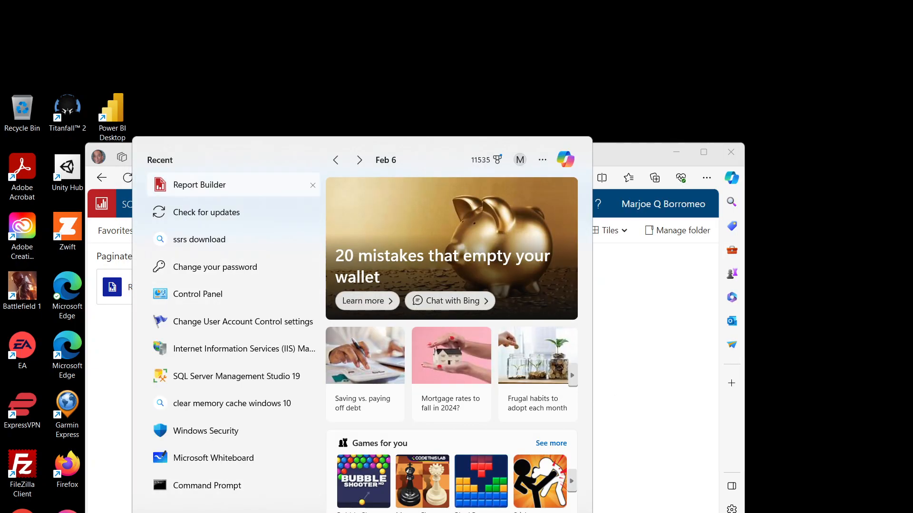
click(199, 186)
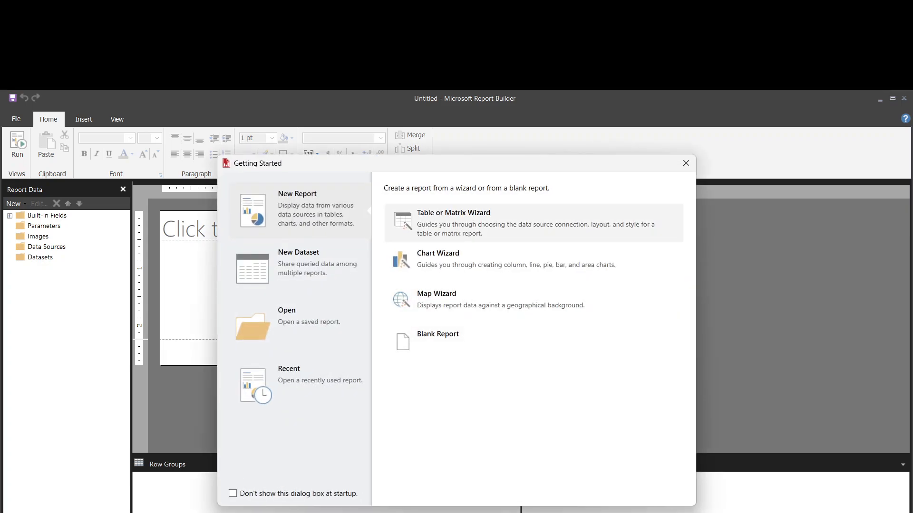
click(437, 259)
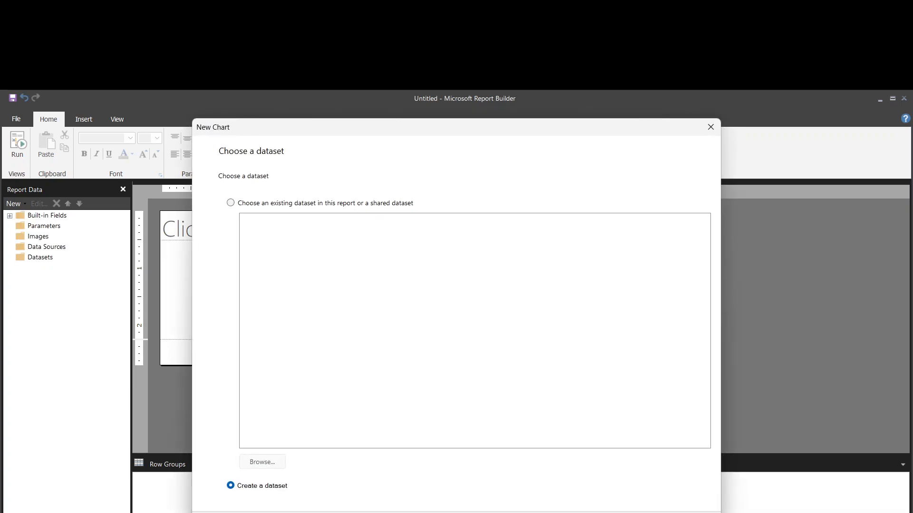
drag(720, 512, 633, 427)
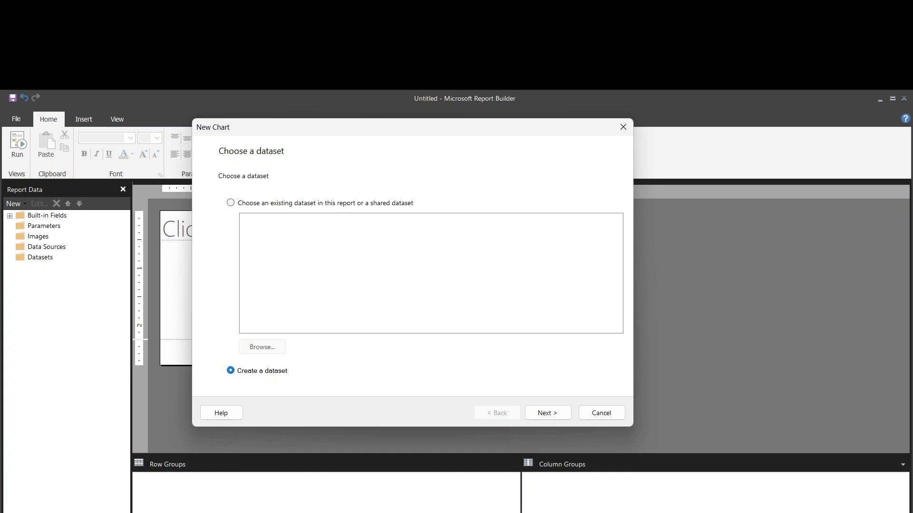
click(548, 413)
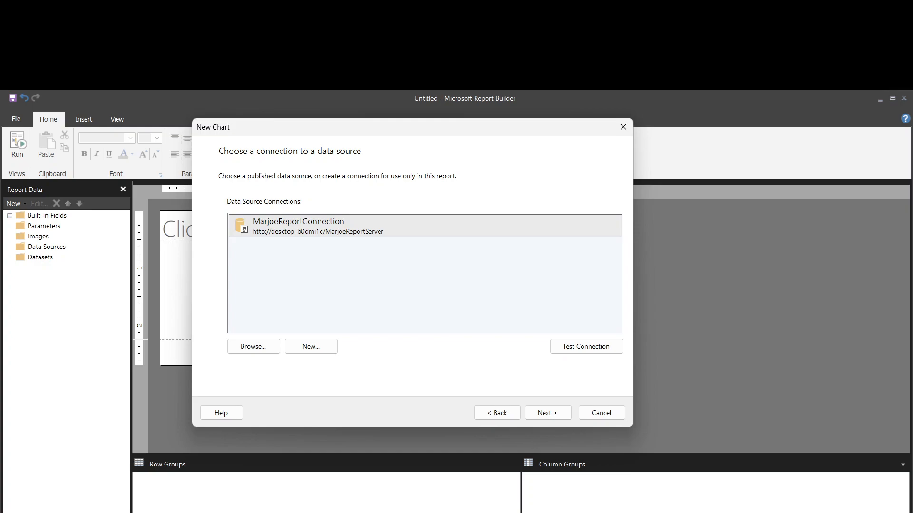
Step: Test the listed published data source connection and use it for the new chart's dataset
click(586, 346)
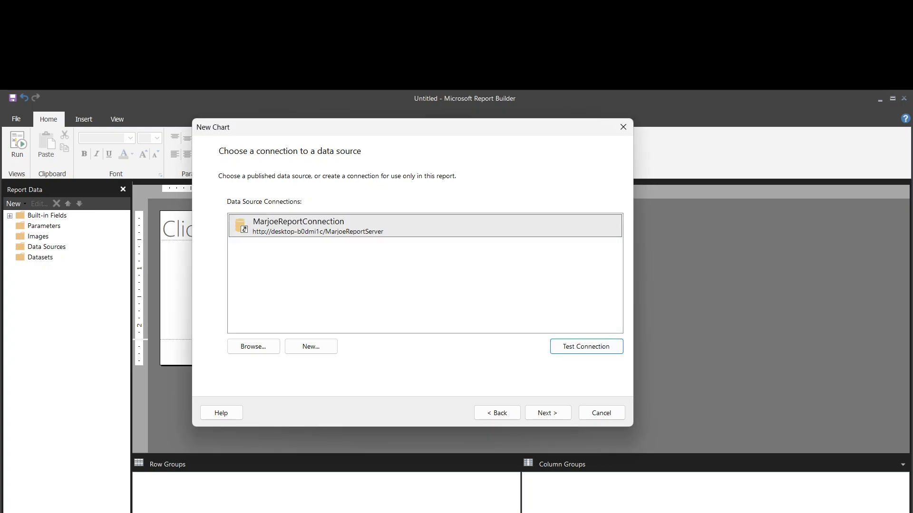
key(Return)
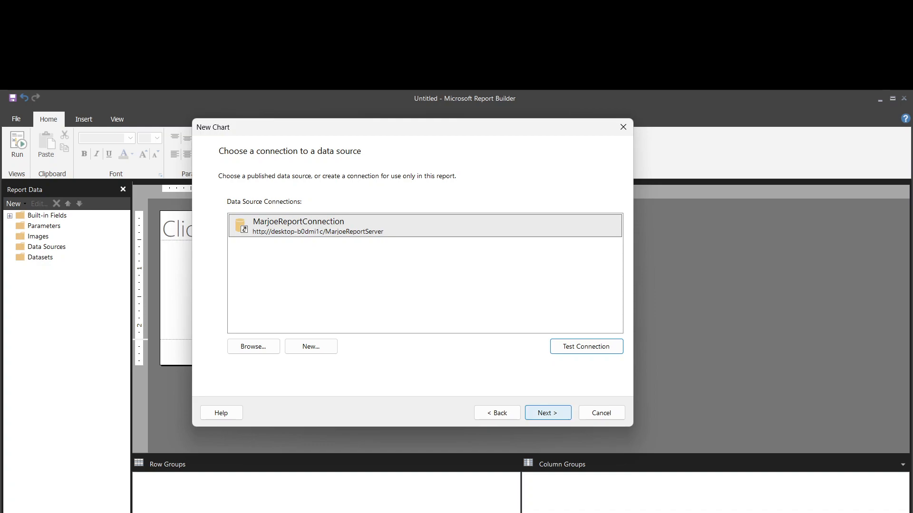
click(547, 413)
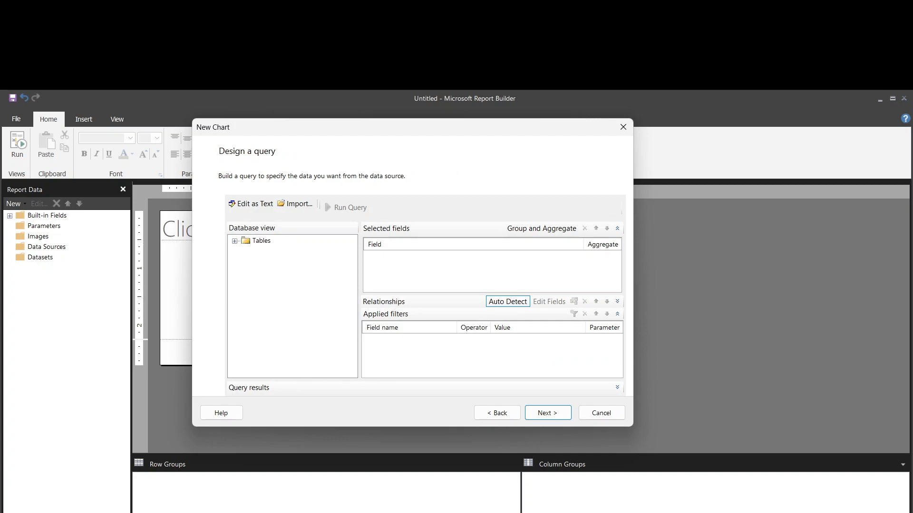
Step: Add the Name and Distance fields of the St_Activity table to the query
click(235, 241)
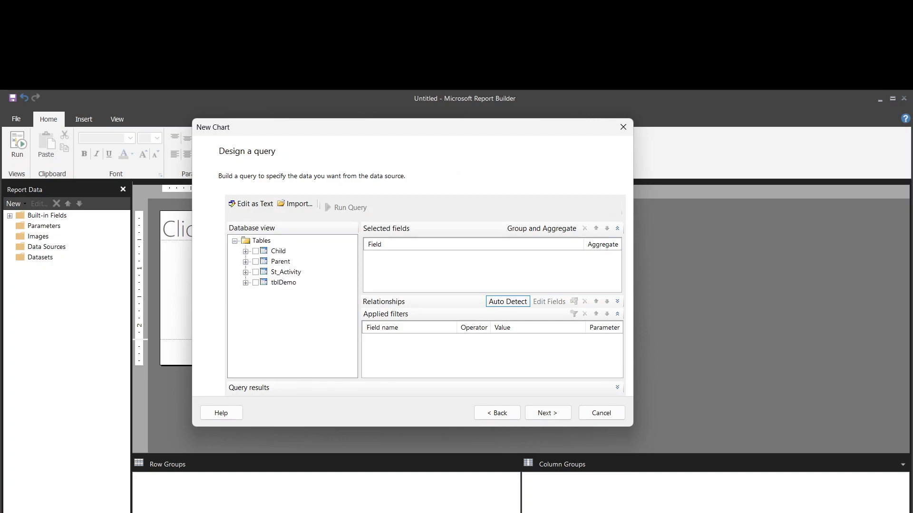
click(245, 273)
mouse_move(352, 286)
mouse_down()
mouse_move(352, 307)
mouse_move(352, 293)
mouse_up()
click(267, 366)
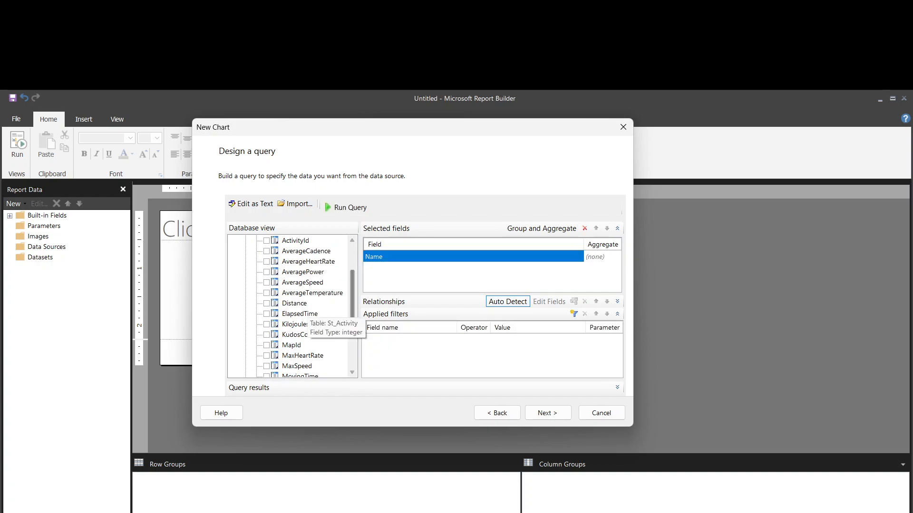
click(271, 306)
click(266, 304)
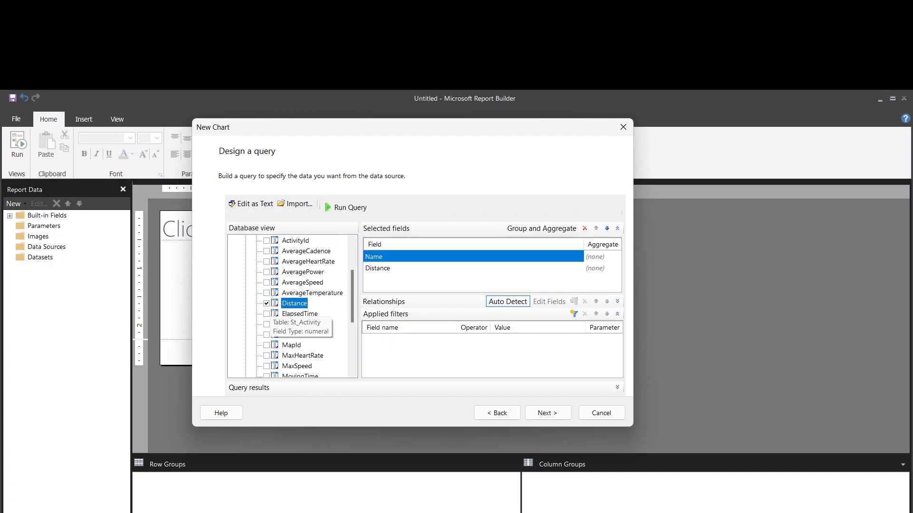
click(386, 269)
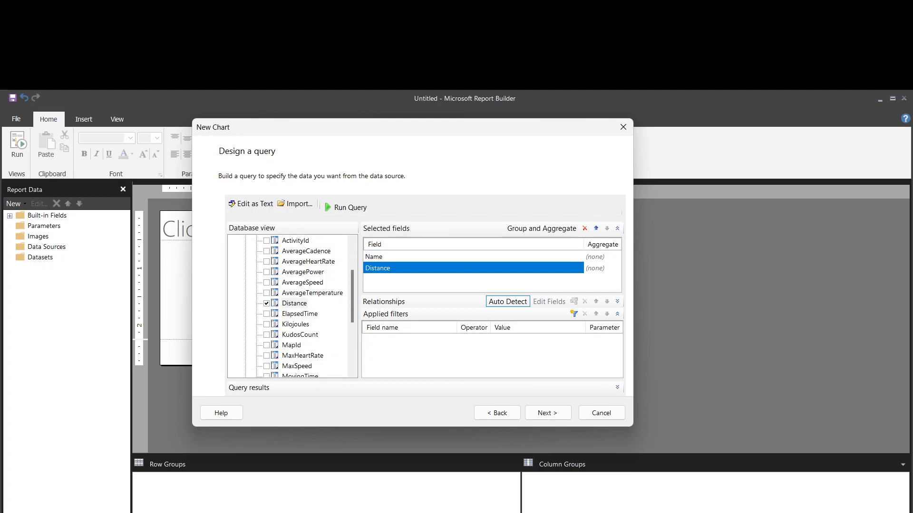
click(598, 269)
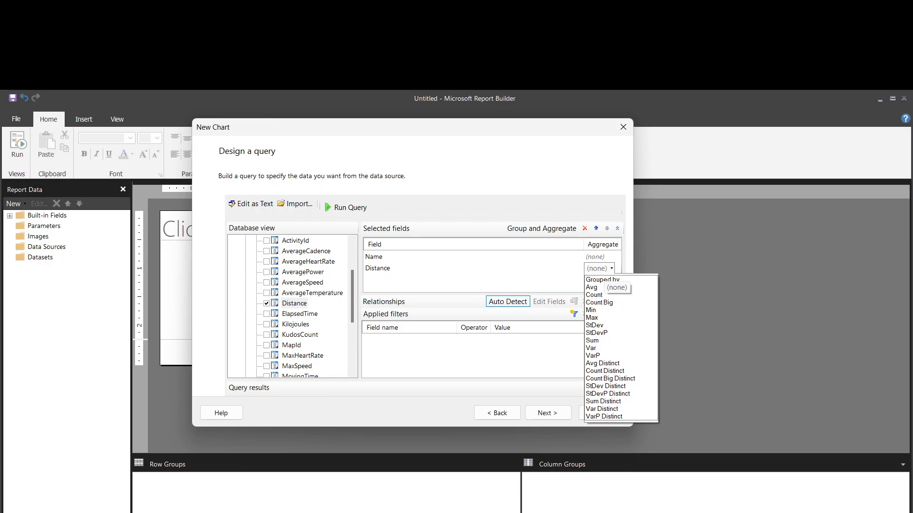
click(592, 341)
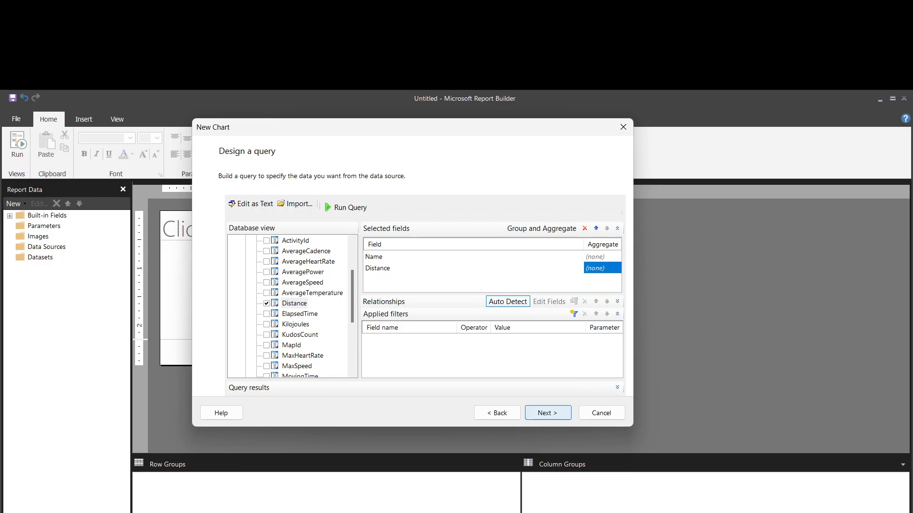
Step: Accept the query design and choose Bar as the chart type
click(547, 412)
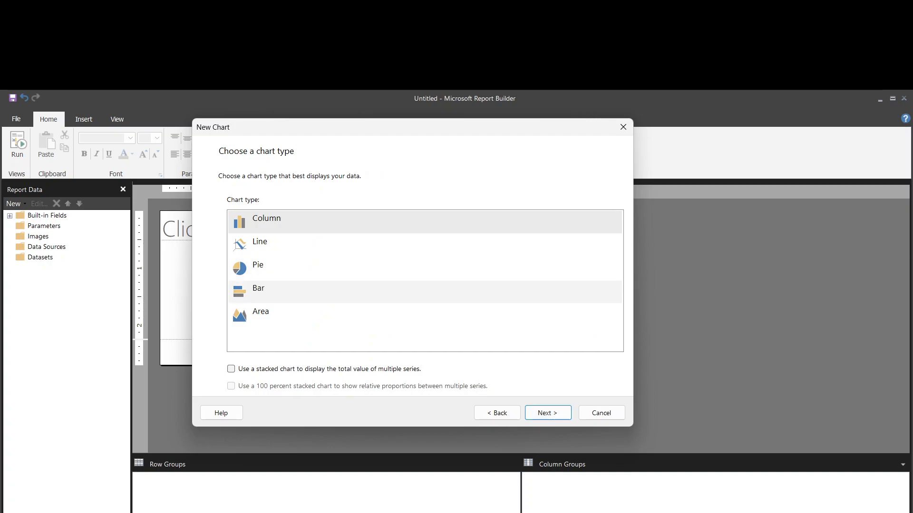
click(258, 290)
click(548, 412)
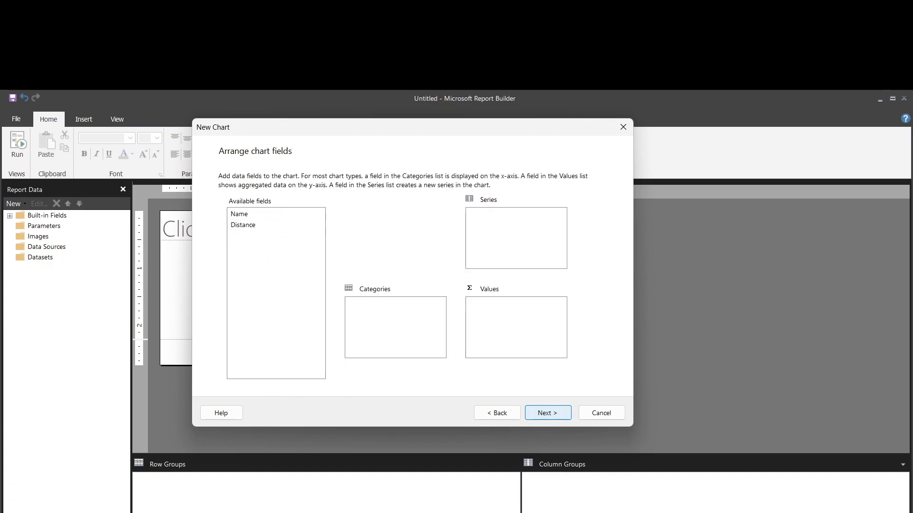
Step: Assign the Name field to the chart's Categories and the Distance field to its Values
click(239, 214)
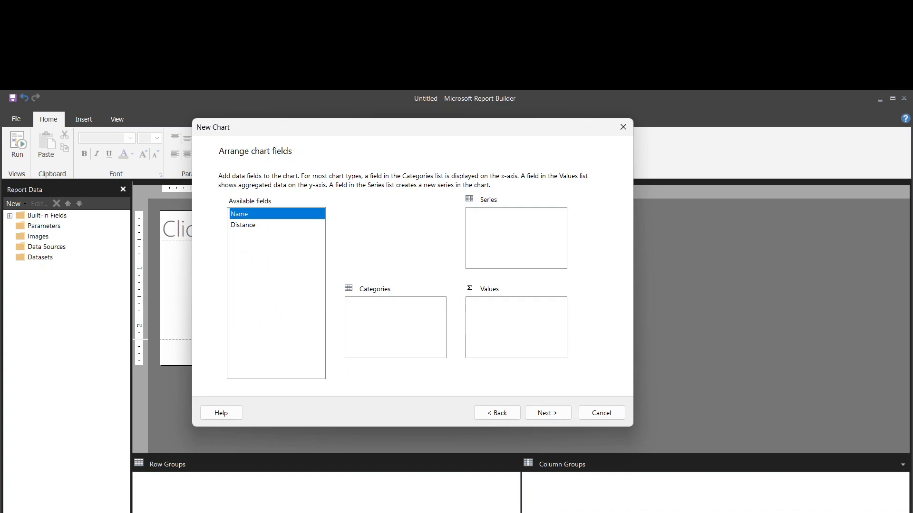
drag(239, 214, 395, 327)
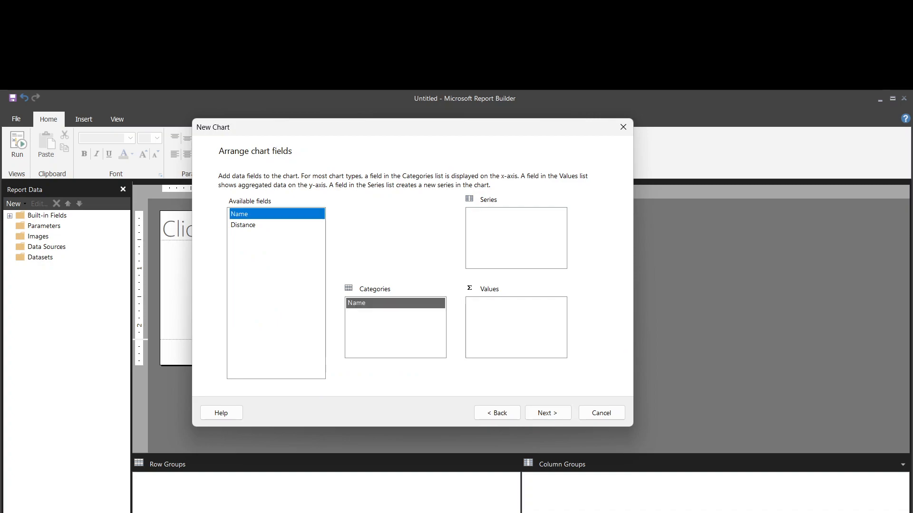
drag(243, 225, 516, 327)
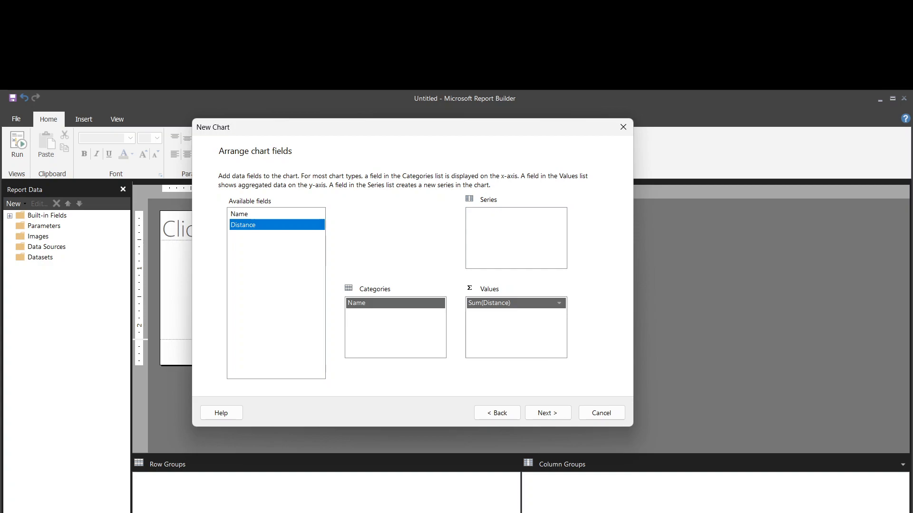
Step: Finish the chart wizard and run the report once to preview the bar chart before returning to design view
click(547, 412)
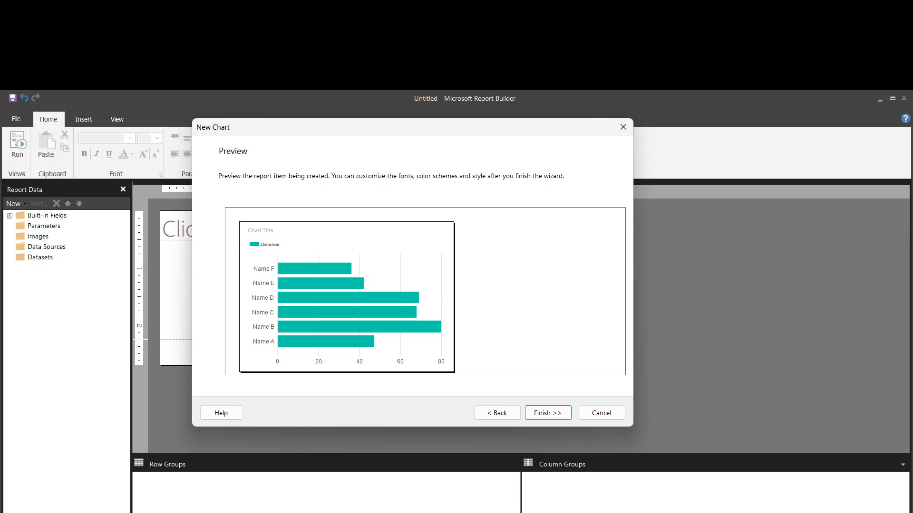
click(548, 412)
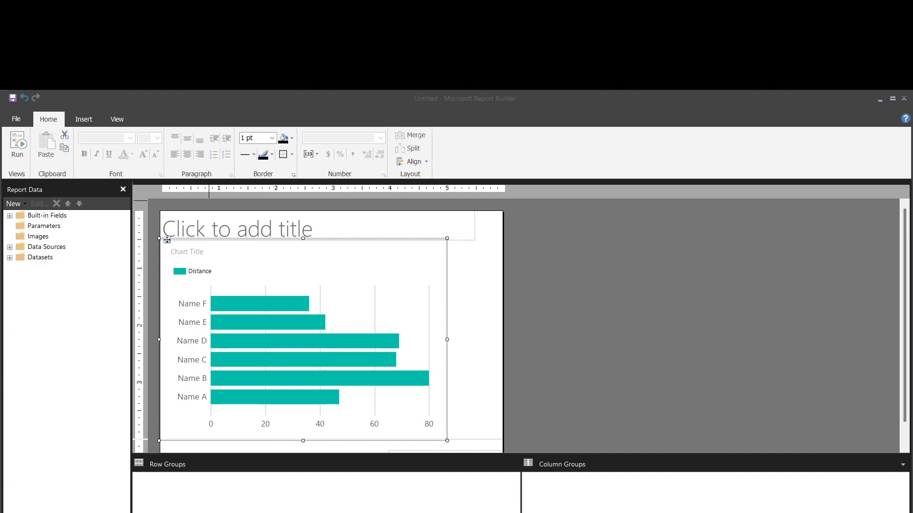
click(17, 145)
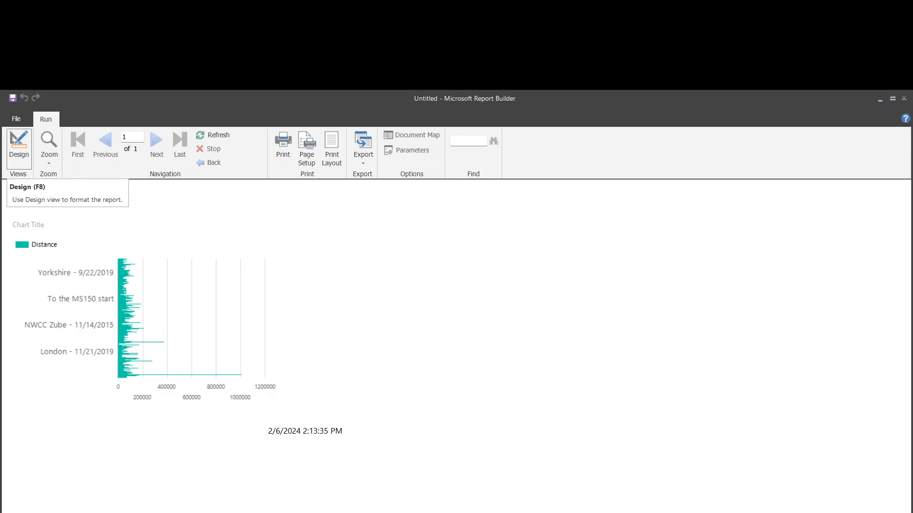
click(18, 145)
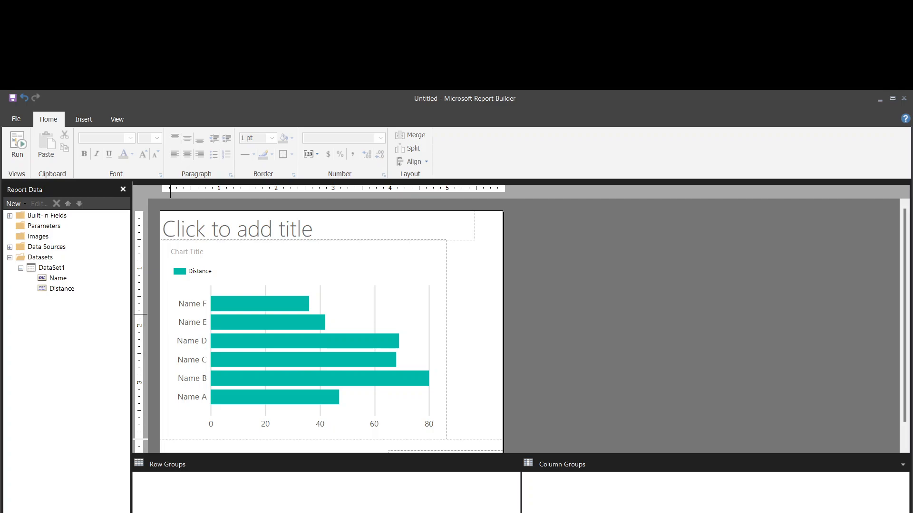
Step: Limit the DataSet1 query to the top 10 rows and run the report to check the chart
click(52, 268)
double_click(51, 268)
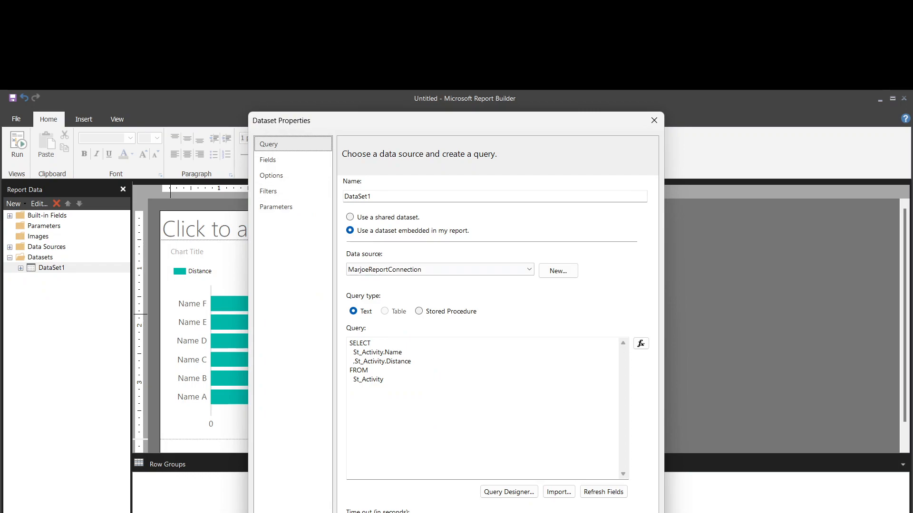
click(371, 344)
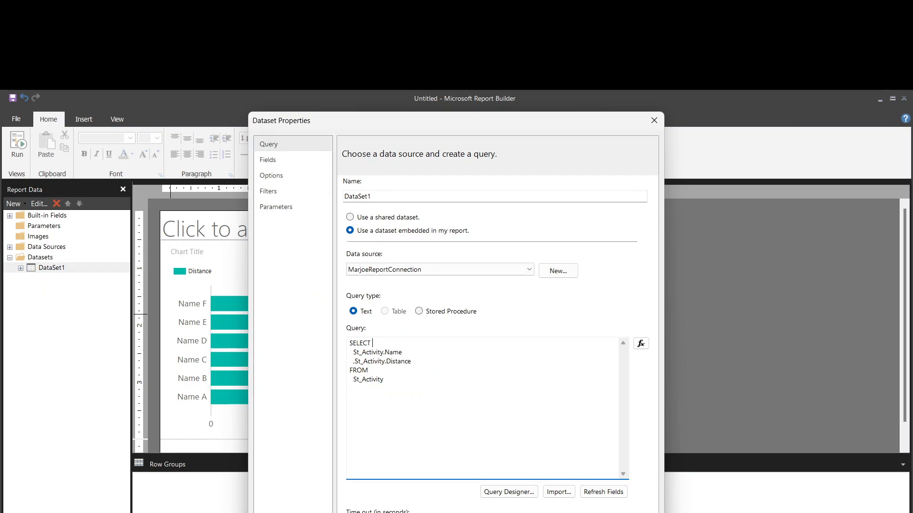
text(top 10)
click(595, 512)
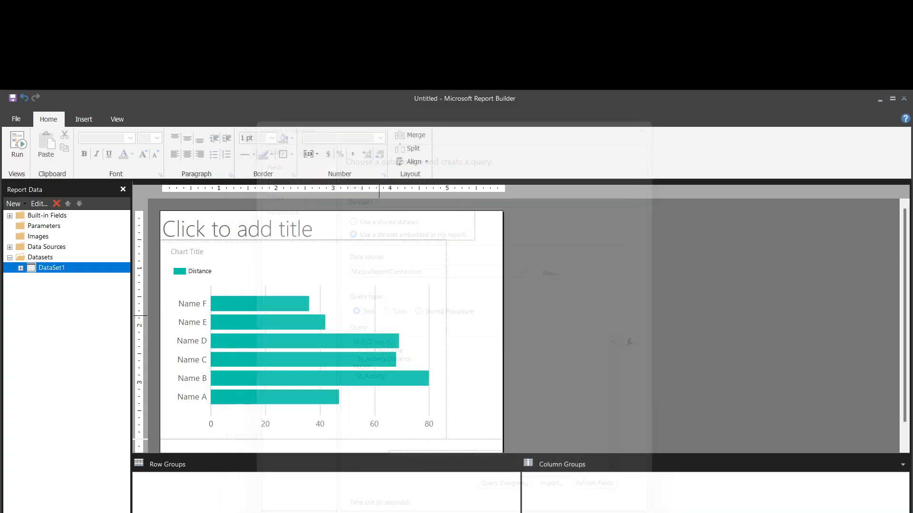
key(F5)
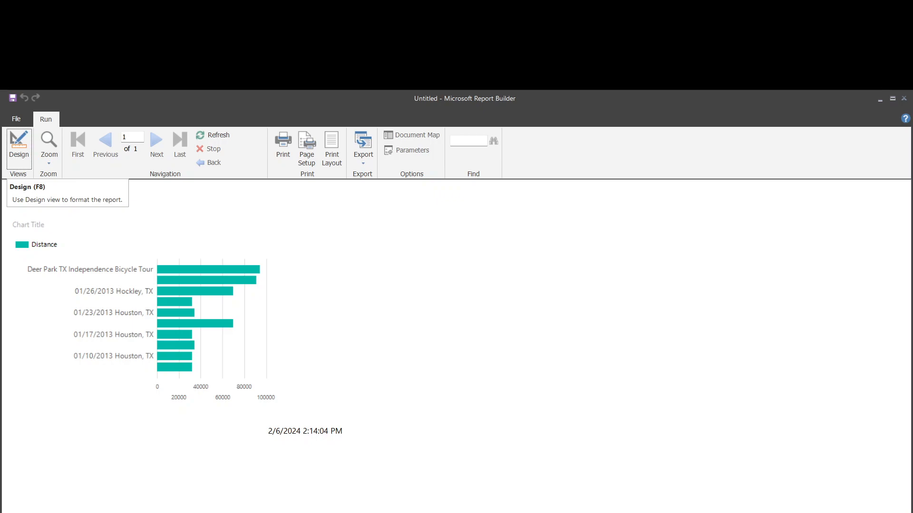
click(19, 149)
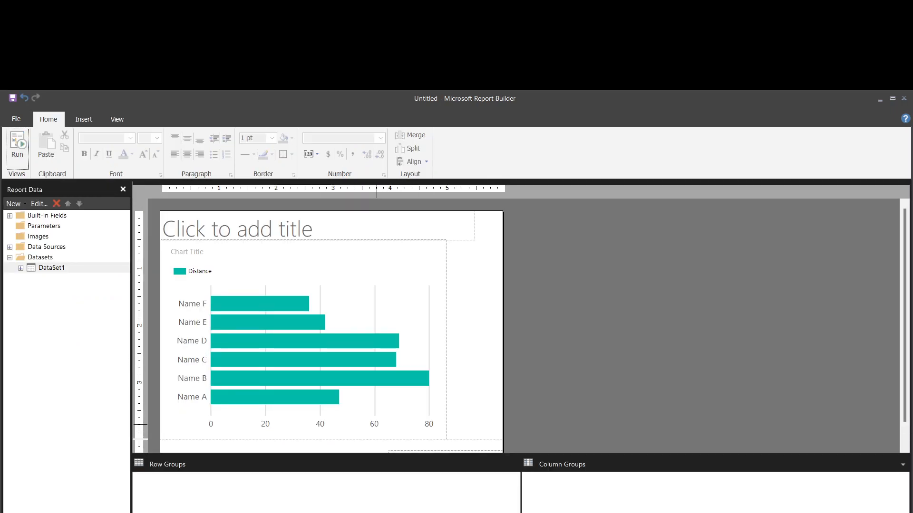
Step: Set the Distance series value expression to =Sum(Fields!Distance.Value)/1609.344 in the chart's series properties
click(167, 240)
click(375, 424)
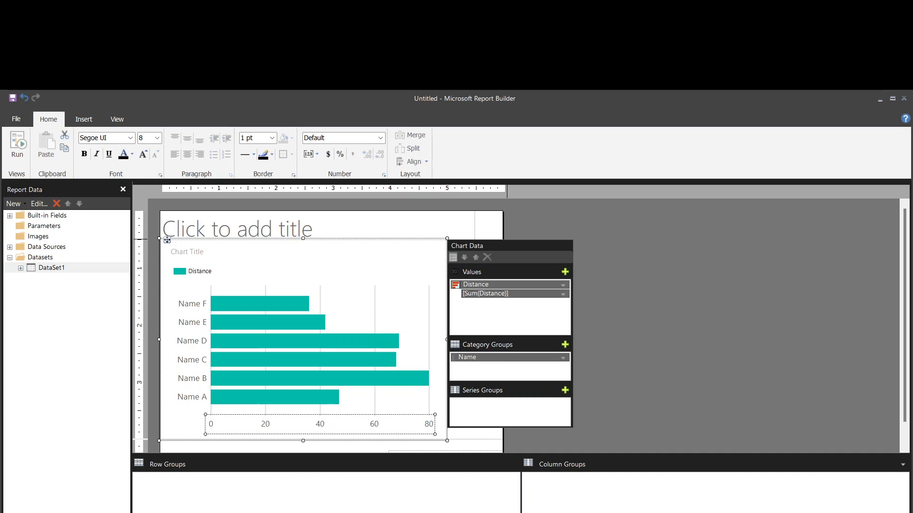
click(491, 294)
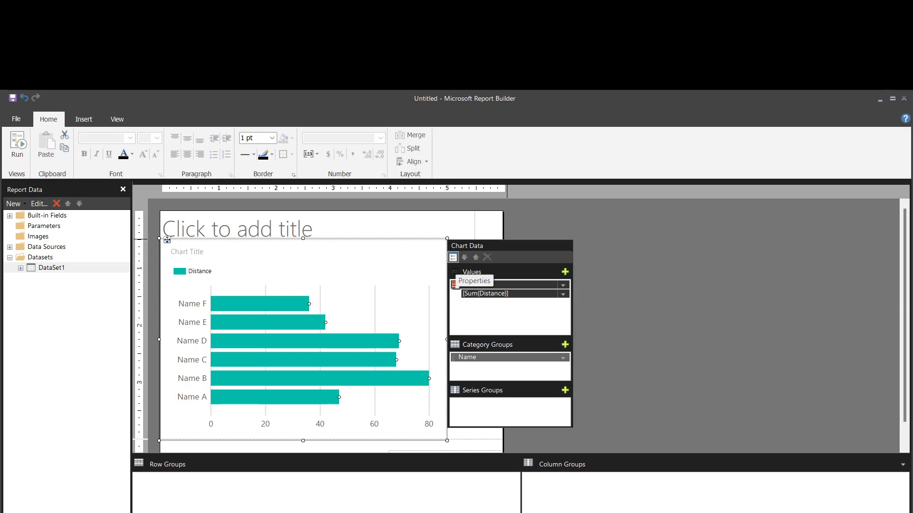
click(453, 257)
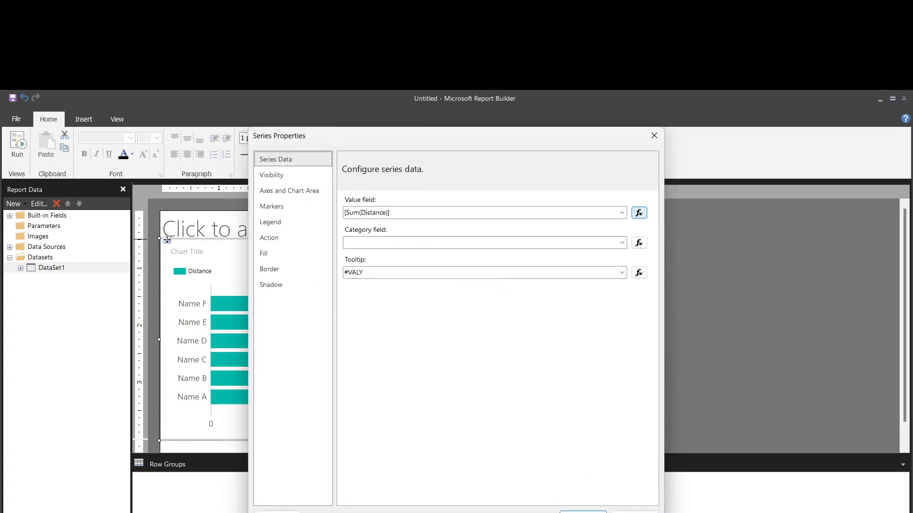
click(639, 213)
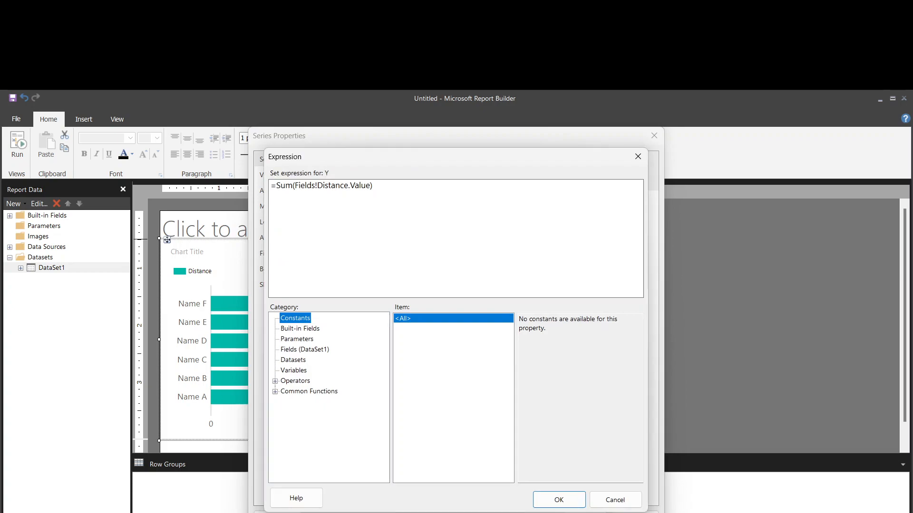
text(/1609.344)
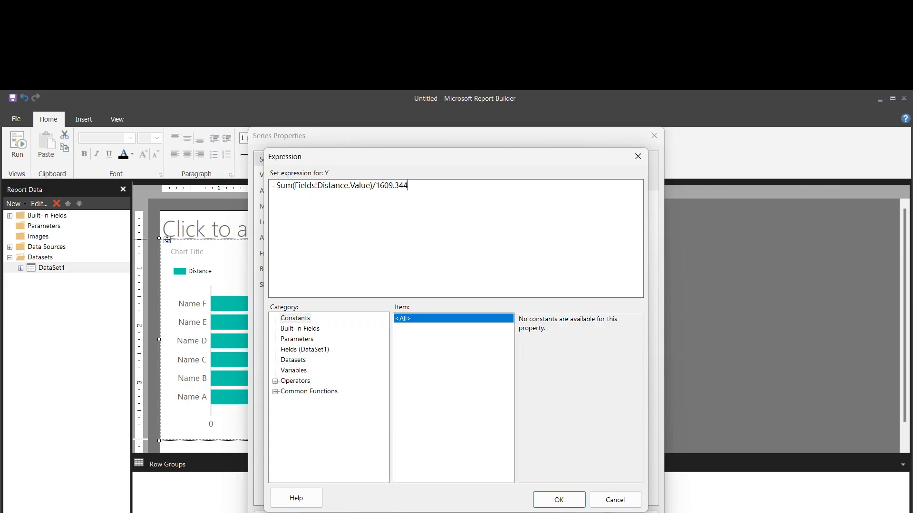
click(559, 500)
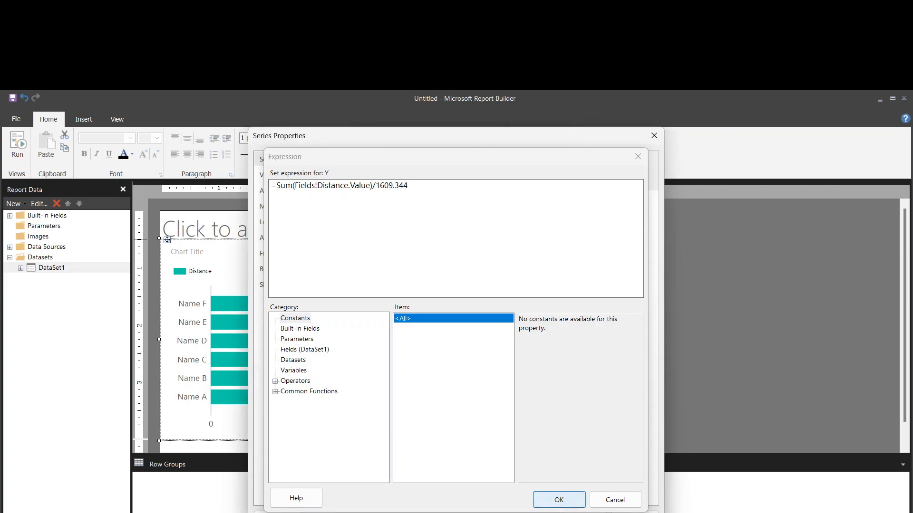
click(582, 512)
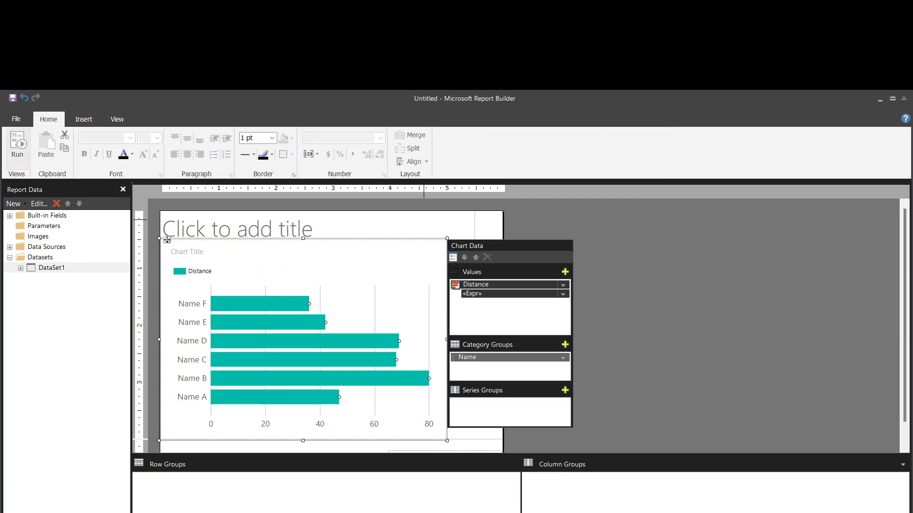
Step: Run the report to check the converted distances, and in design view set the report title to "Event Activity"
click(17, 145)
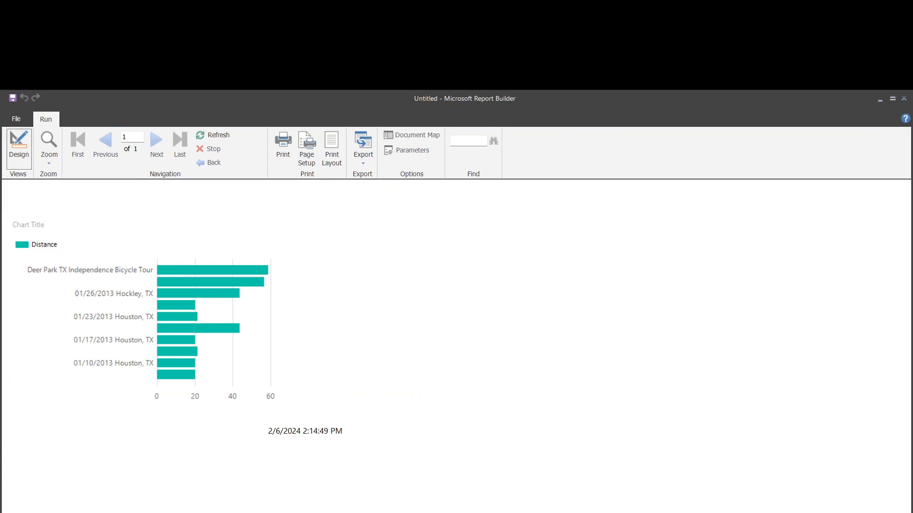
click(19, 145)
click(284, 231)
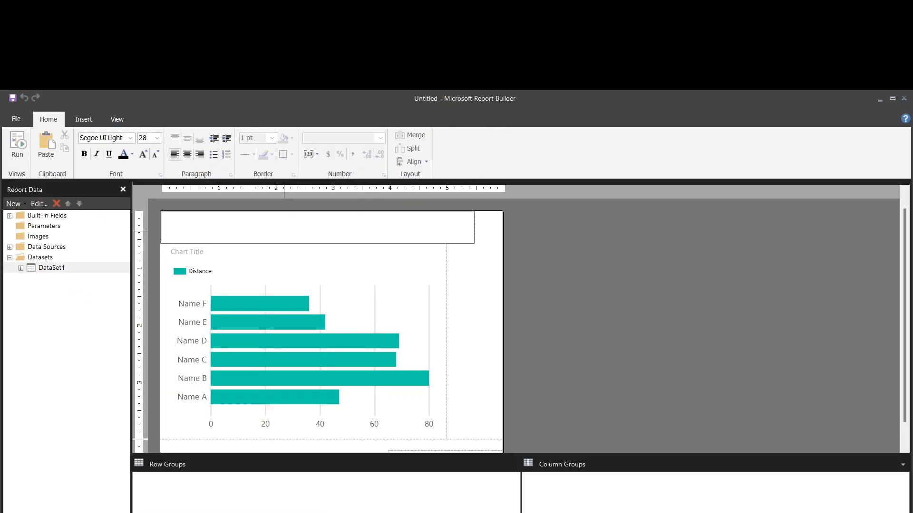
text(Event )
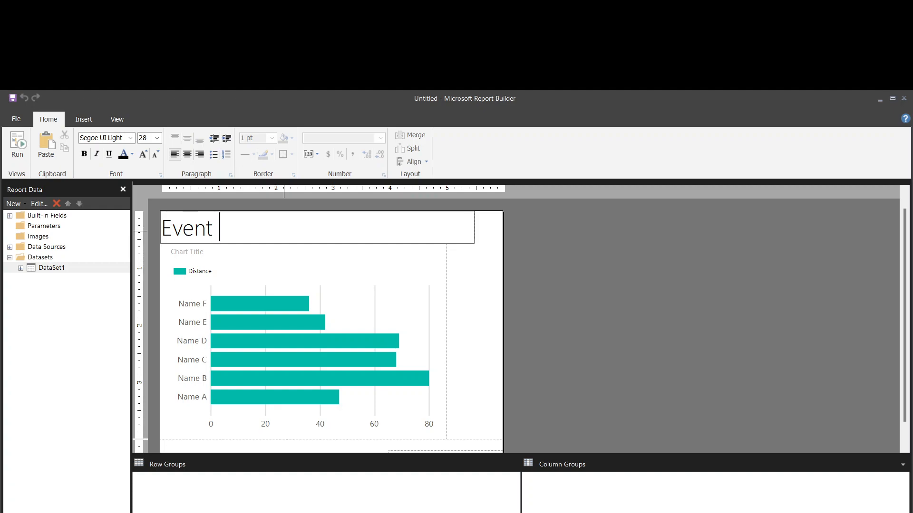
text(Activity)
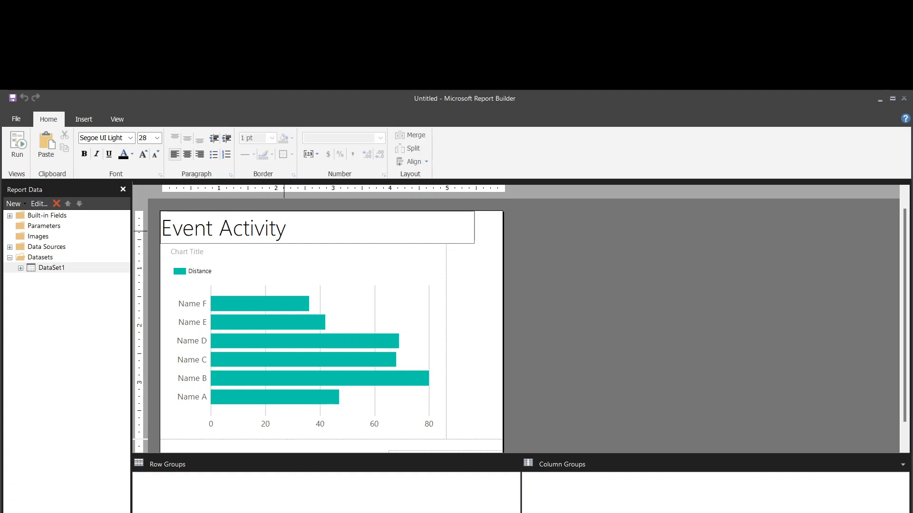
click(540, 287)
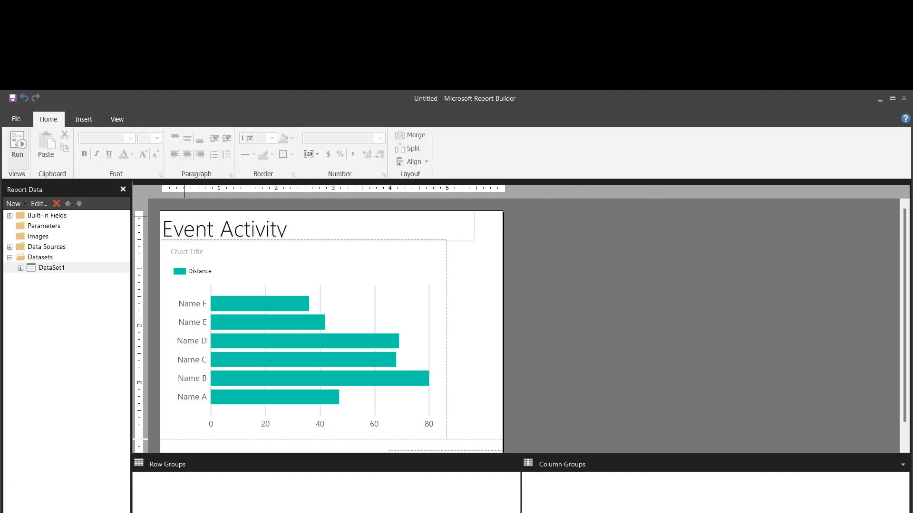
Step: Save the report to the report server's Activity folder under the name ReportActivityBarChart
click(16, 119)
click(43, 224)
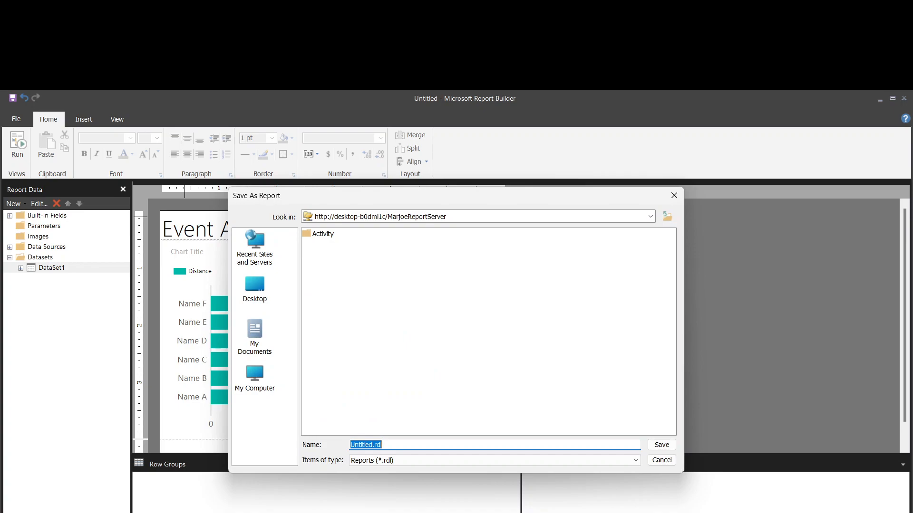
double_click(323, 234)
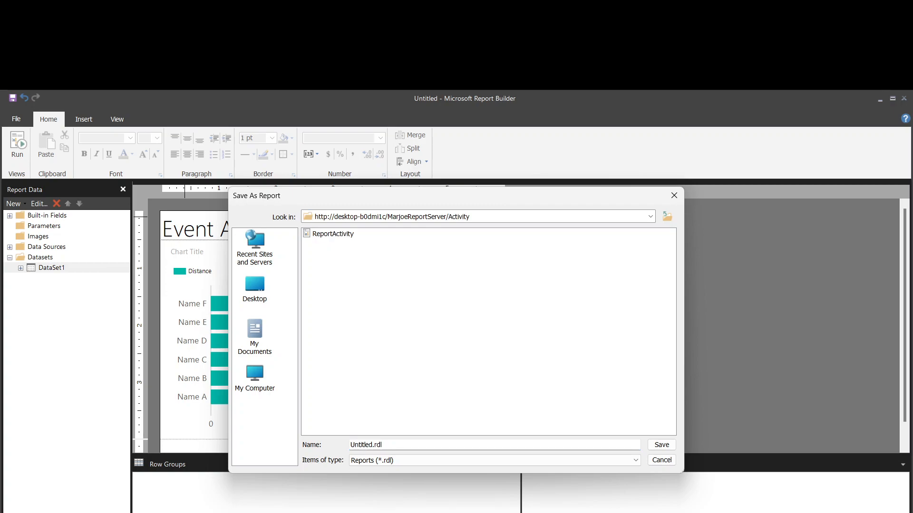
click(333, 234)
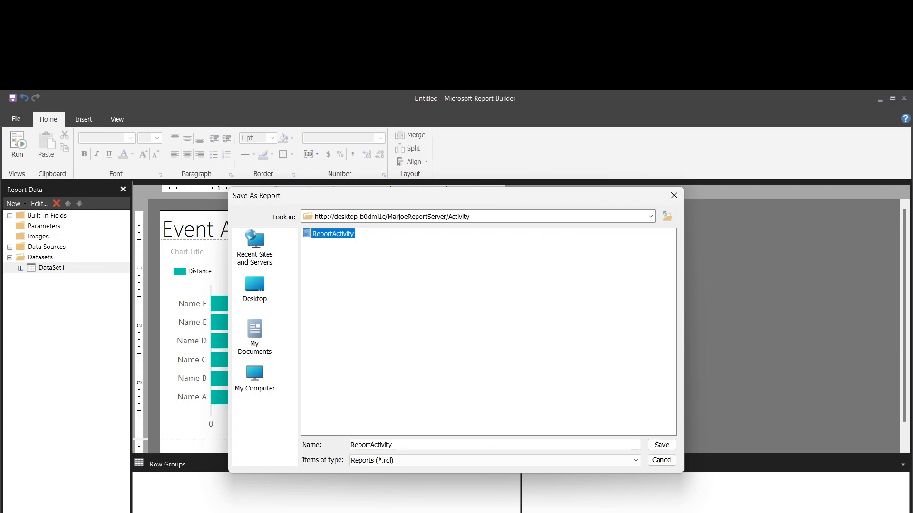
click(399, 445)
text(BarChart)
key(Return)
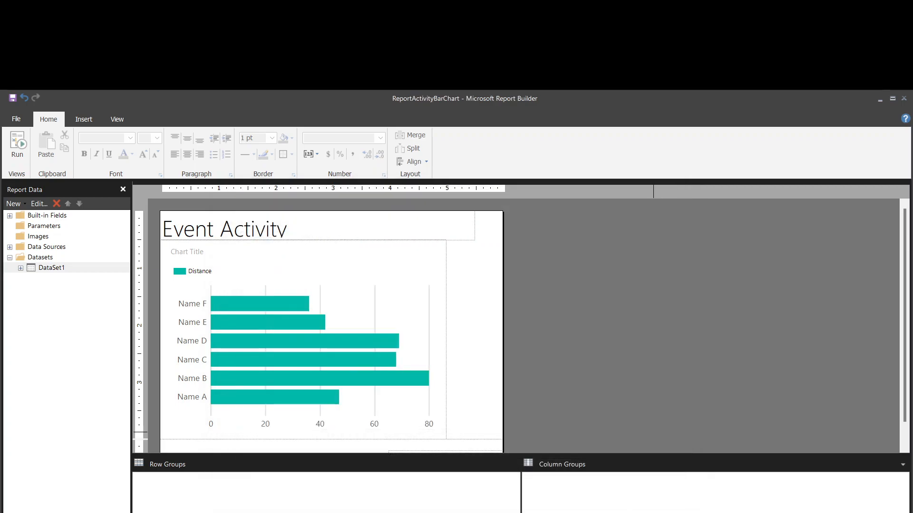
Step: Switch to the SQL Server Reporting Services portal in Edge, refresh the Activity folder and open the ReportActivityBarChart report
mouse_move(380, 512)
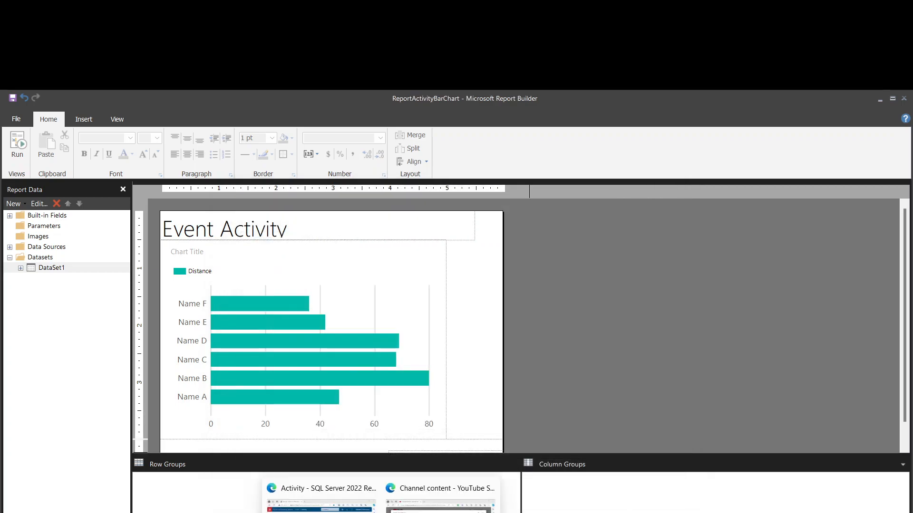
click(321, 507)
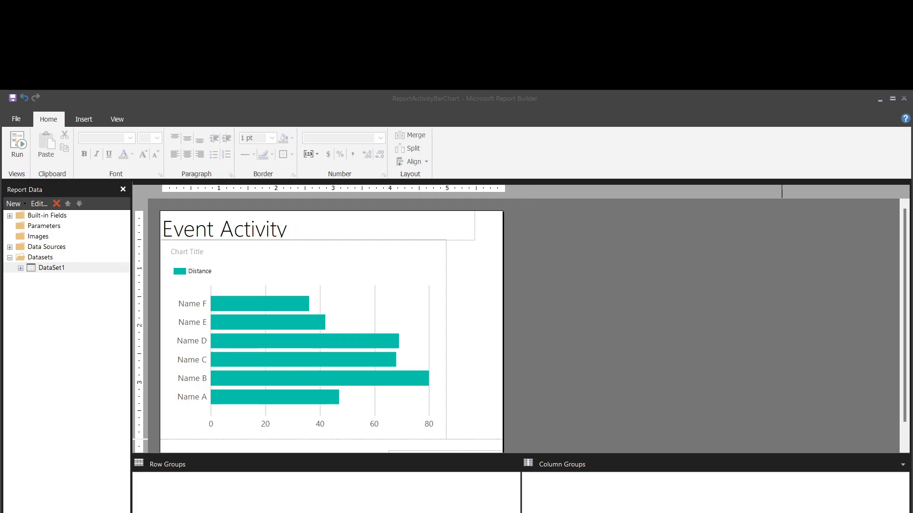
mouse_move(378, 512)
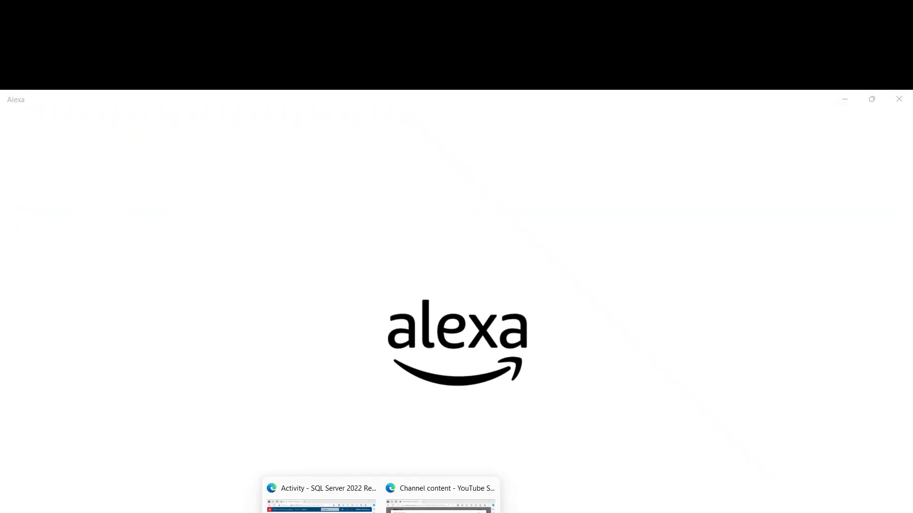
click(319, 506)
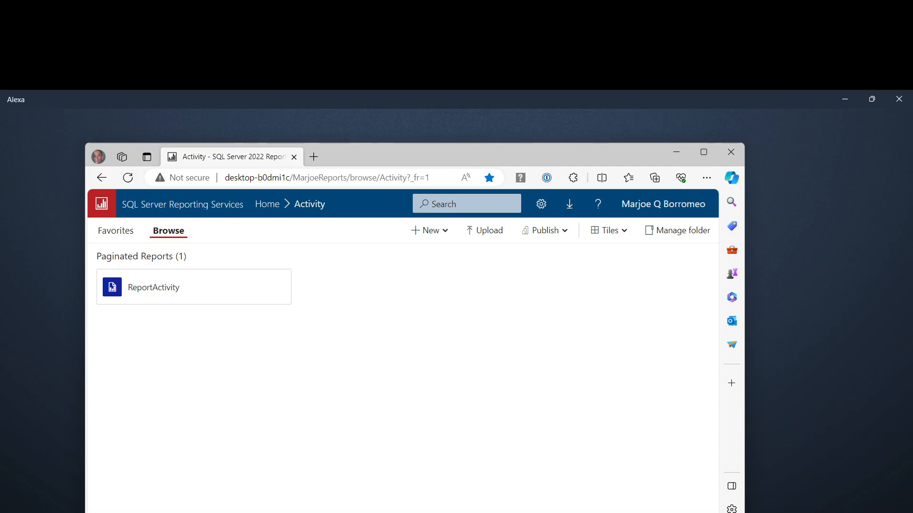
click(128, 178)
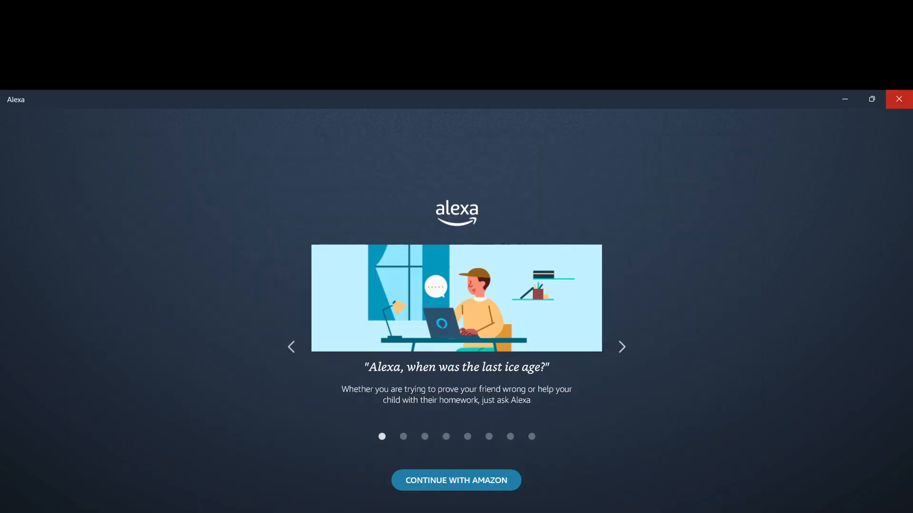
click(899, 99)
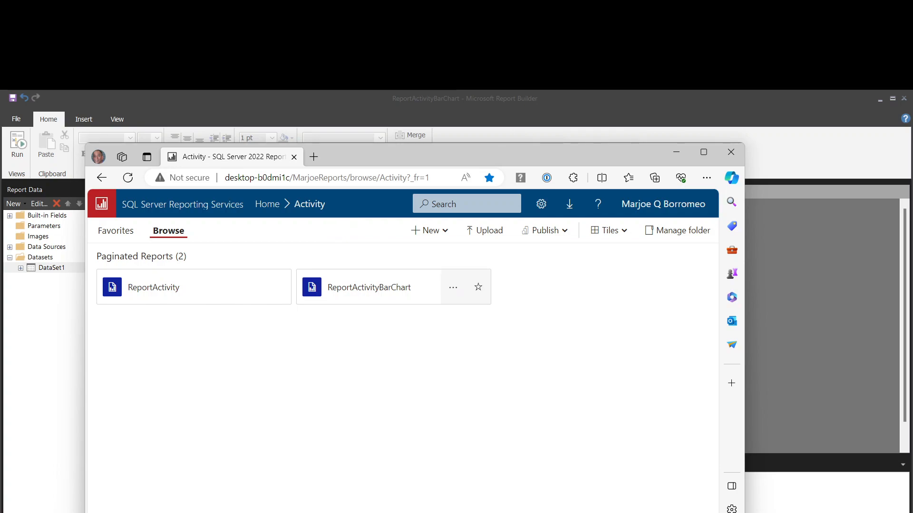
click(369, 288)
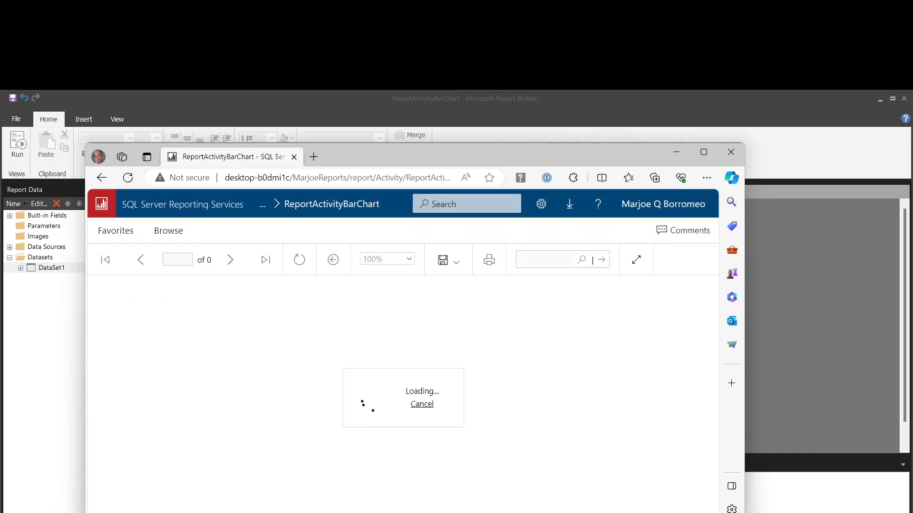